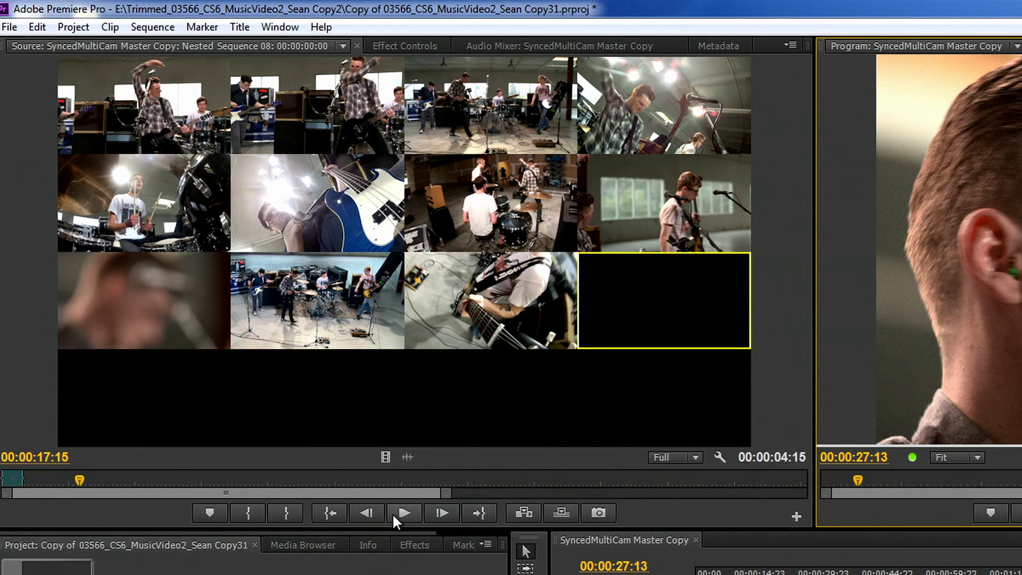
Step: Replay the multicam angle grid in the Source monitor, scrub back, and bring up the Project menu
{"action": "left_click", "coordinate": [405, 511]}
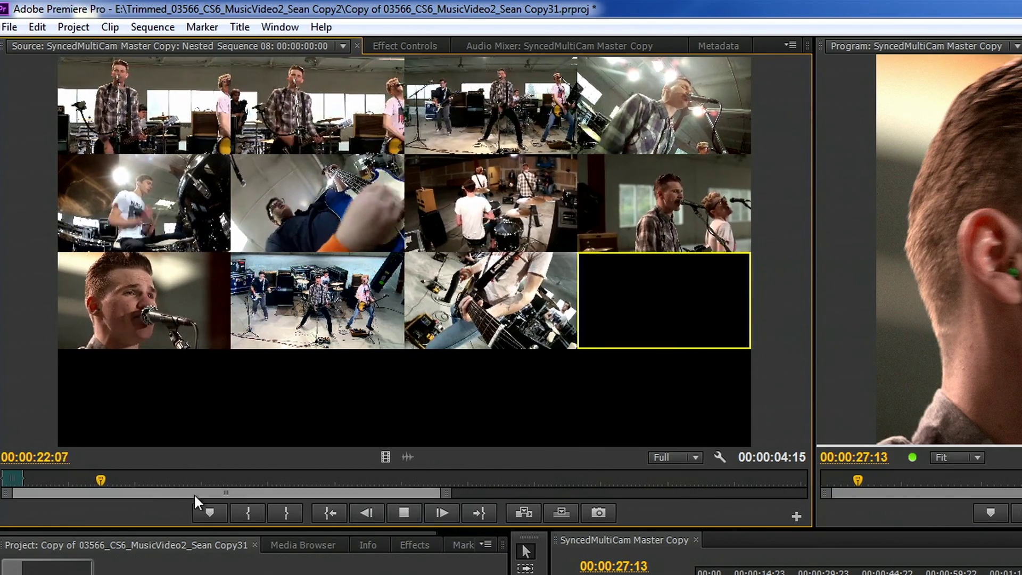
{"action": "mouse_move", "coordinate": [100, 478]}
{"action": "left_mouse_down"}
{"action": "mouse_move", "coordinate": [88, 478]}
{"action": "mouse_move", "coordinate": [132, 480]}
{"action": "mouse_move", "coordinate": [55, 479]}
{"action": "mouse_move", "coordinate": [100, 480]}
{"action": "left_mouse_up"}
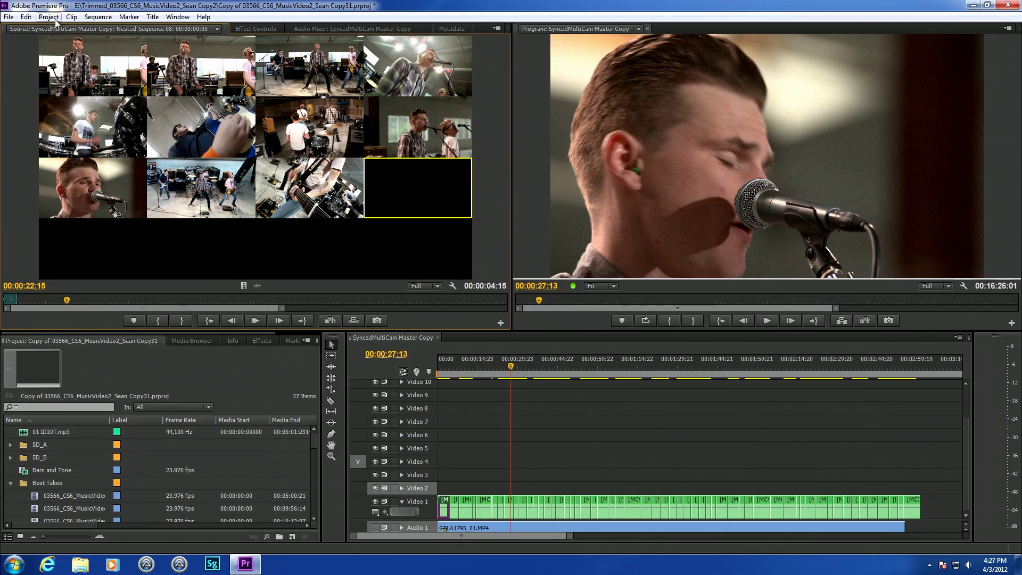
{"action": "left_click", "coordinate": [55, 20]}
Step: Set the project renderer to Mercury Playback Engine Software Only and delete previews
{"action": "mouse_move", "coordinate": [80, 32]}
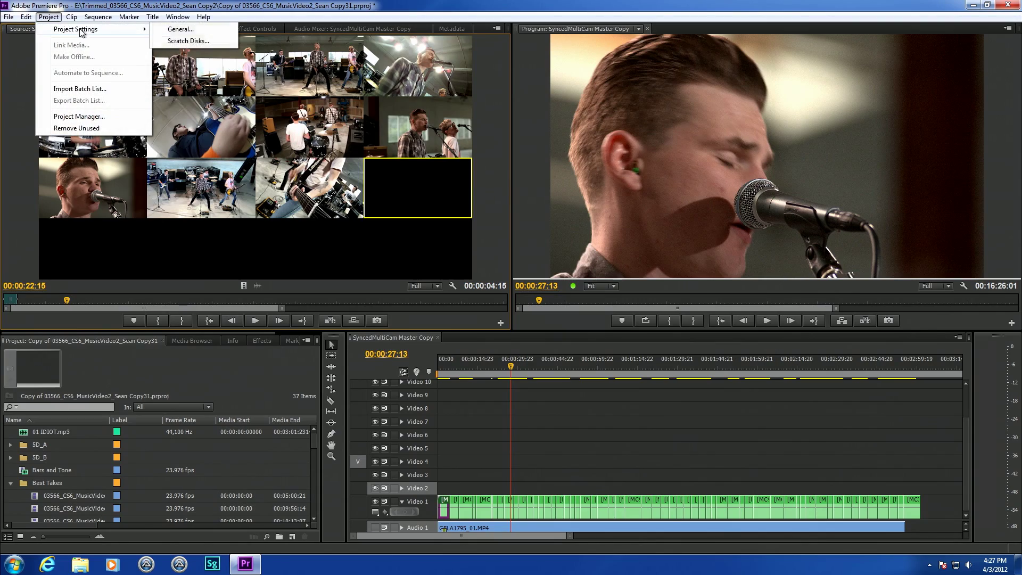
{"action": "left_click", "coordinate": [175, 30]}
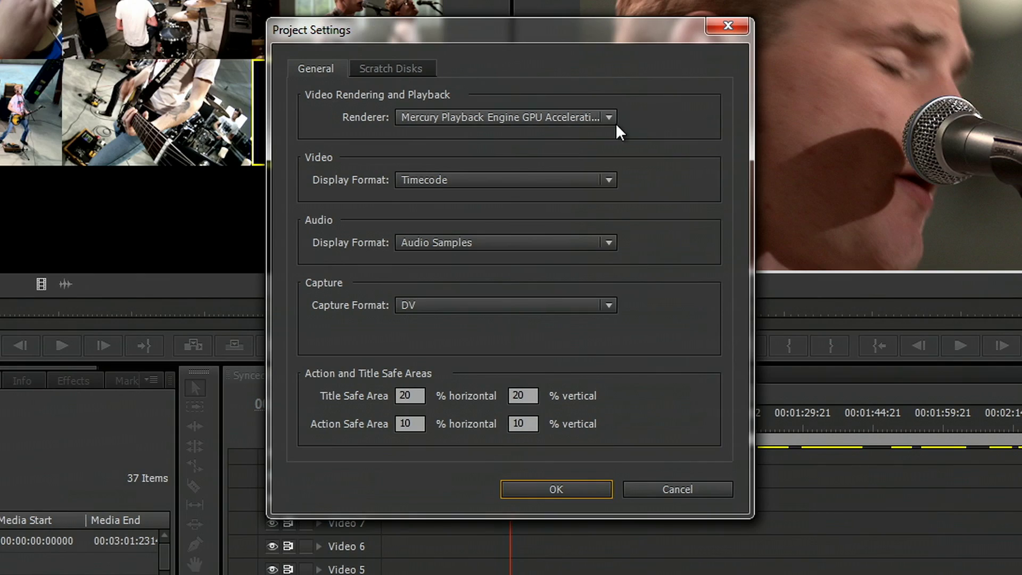
{"action": "left_click", "coordinate": [591, 121]}
{"action": "left_click", "coordinate": [536, 161]}
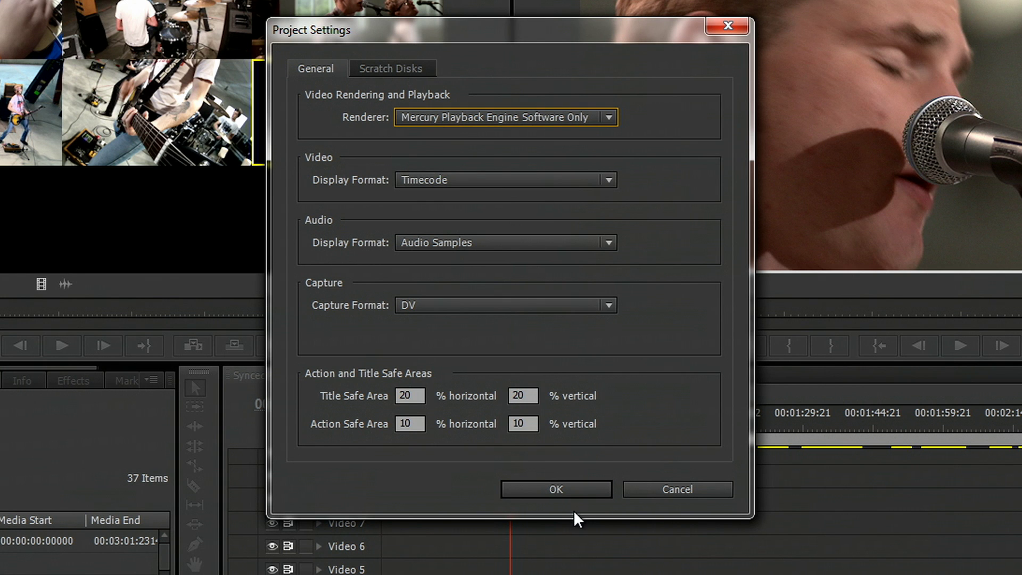
{"action": "left_click", "coordinate": [566, 488]}
{"action": "left_click", "coordinate": [569, 315]}
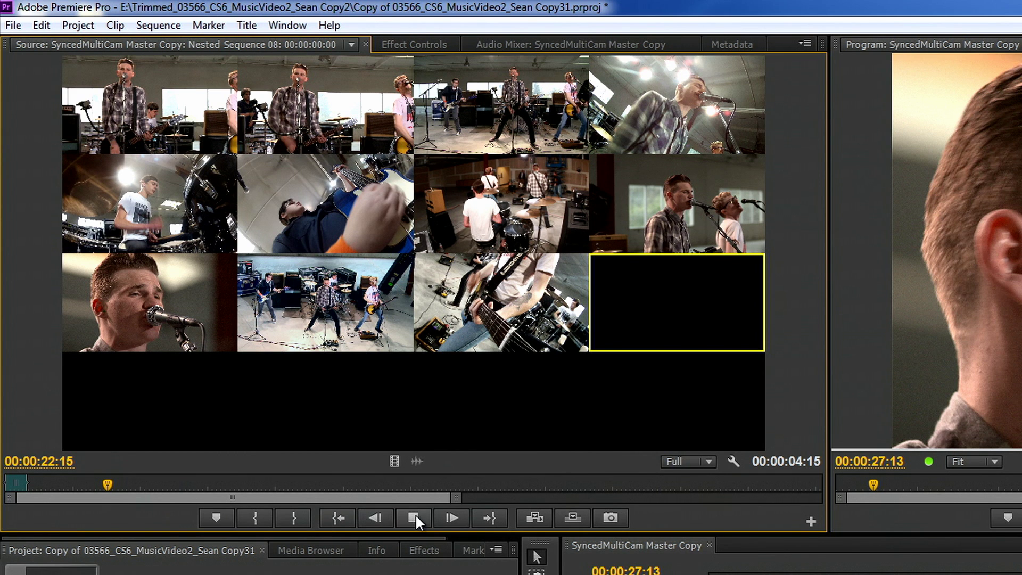
Step: Play and scrub the multicam source to check the angles play back smoothly
{"action": "left_click", "coordinate": [414, 516]}
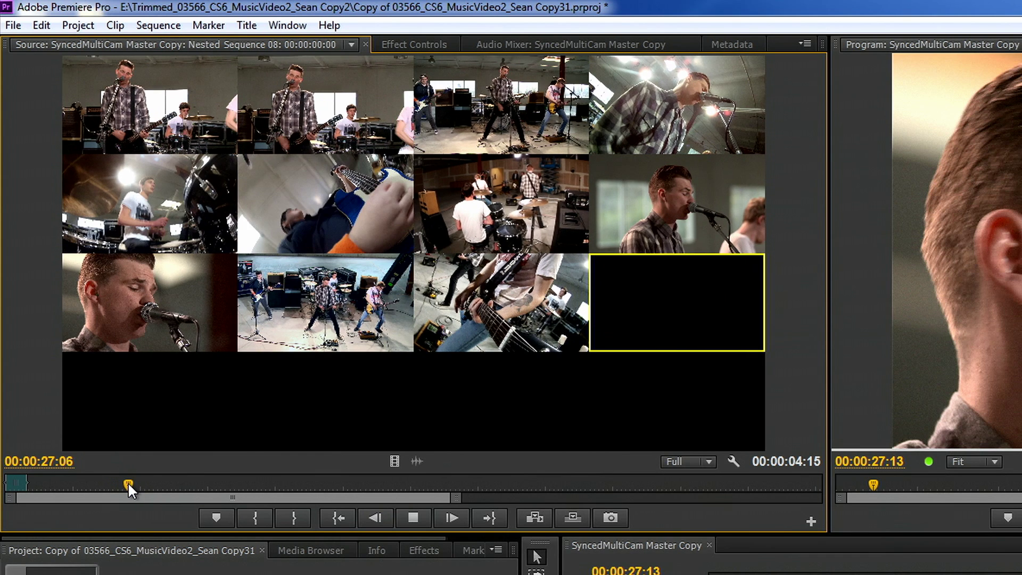
{"action": "left_click_drag", "start_coordinate": [128, 483], "coordinate": [232, 488]}
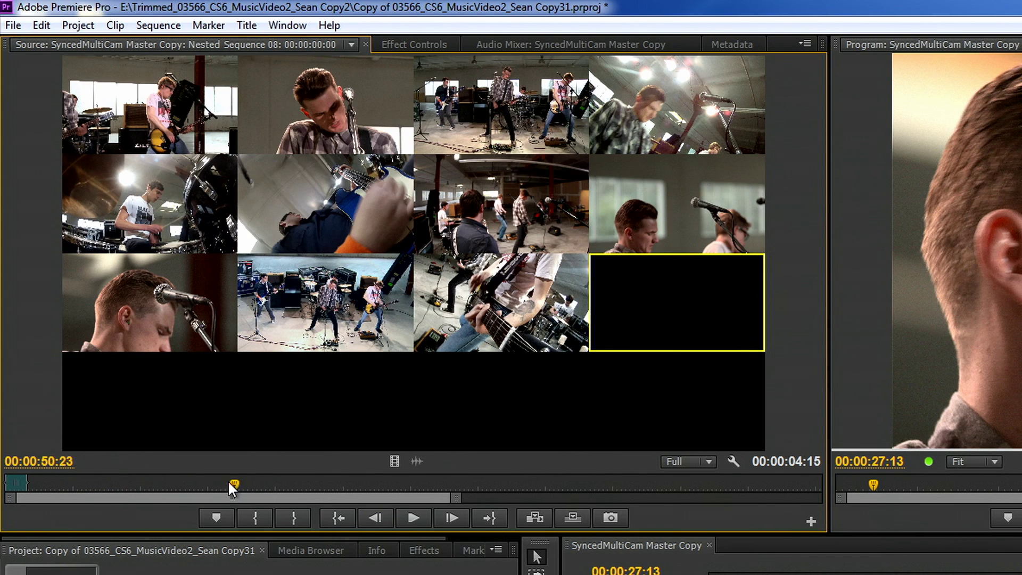
{"action": "mouse_move", "coordinate": [91, 485]}
{"action": "left_mouse_down"}
{"action": "mouse_move", "coordinate": [184, 482]}
{"action": "mouse_move", "coordinate": [83, 482]}
{"action": "left_mouse_up"}
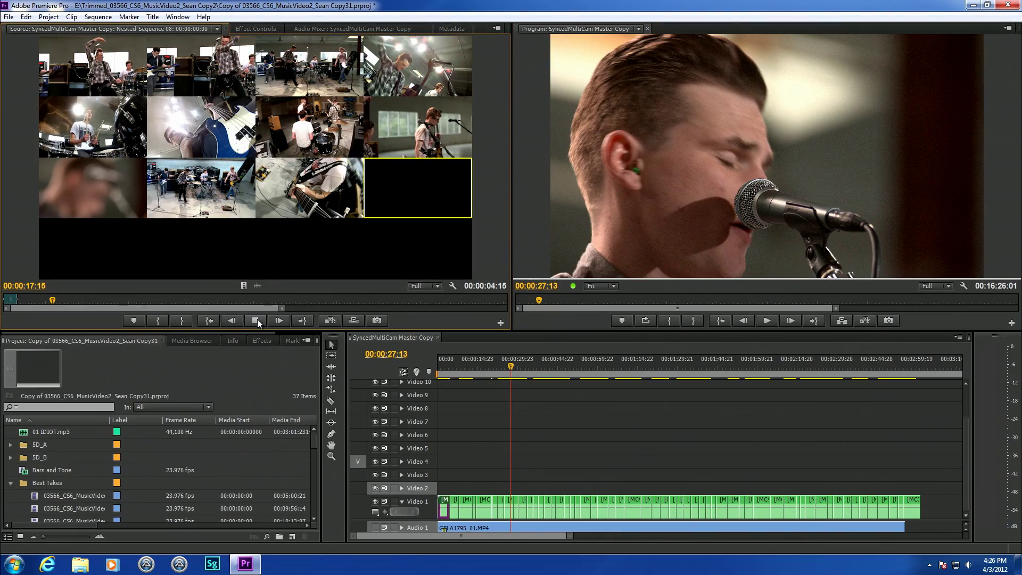
{"action": "left_click", "coordinate": [256, 320]}
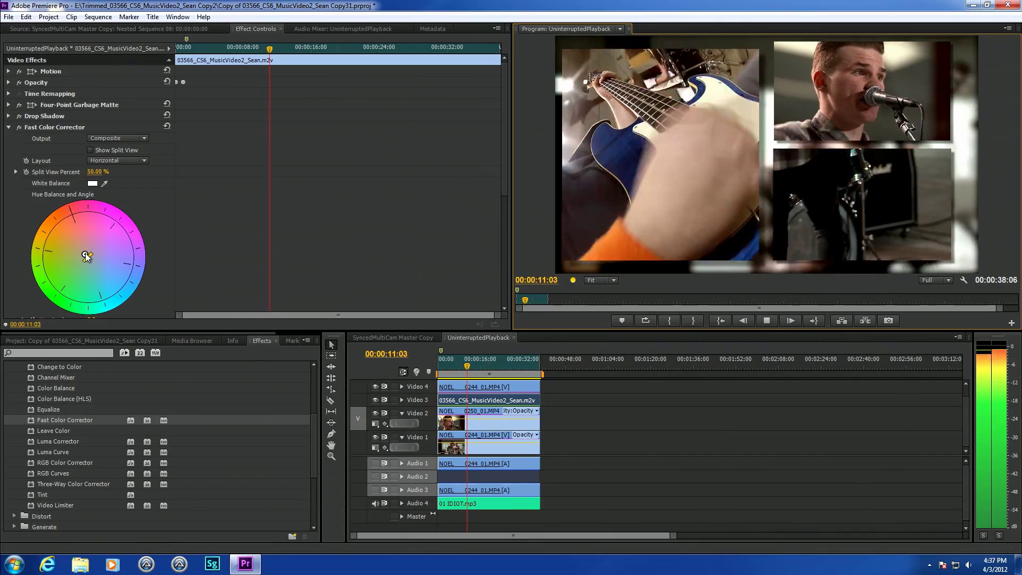
Step: Drag the Fast Color Corrector hue balance toward orange during playback, then stop playback
{"action": "left_click_drag", "start_coordinate": [70, 239], "coordinate": [75, 247]}
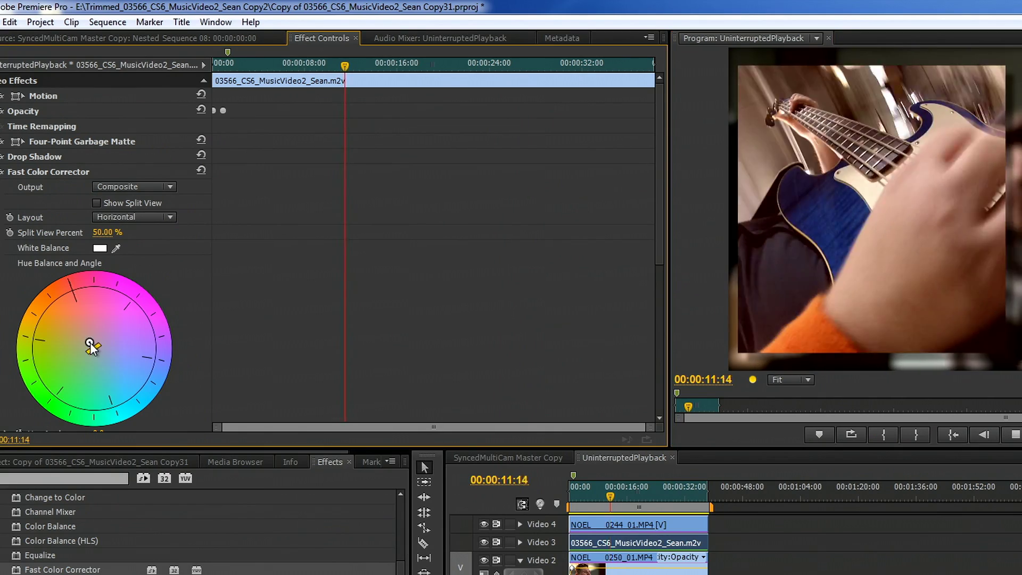
{"action": "mouse_move", "coordinate": [92, 348]}
{"action": "left_mouse_down"}
{"action": "mouse_move", "coordinate": [61, 310]}
{"action": "mouse_move", "coordinate": [45, 324]}
{"action": "mouse_move", "coordinate": [78, 340]}
{"action": "left_mouse_up"}
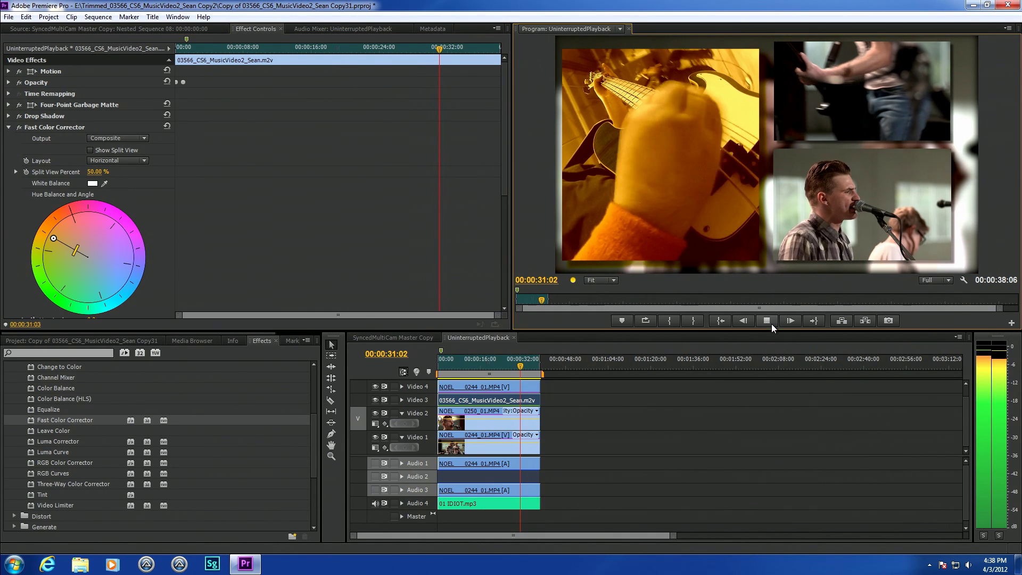
{"action": "key", "text": "space"}
Step: Switch the renderer from GPU Acceleration (CUDA) to Mercury Playback Engine Software Only, deleting previews
{"action": "left_click", "coordinate": [49, 17]}
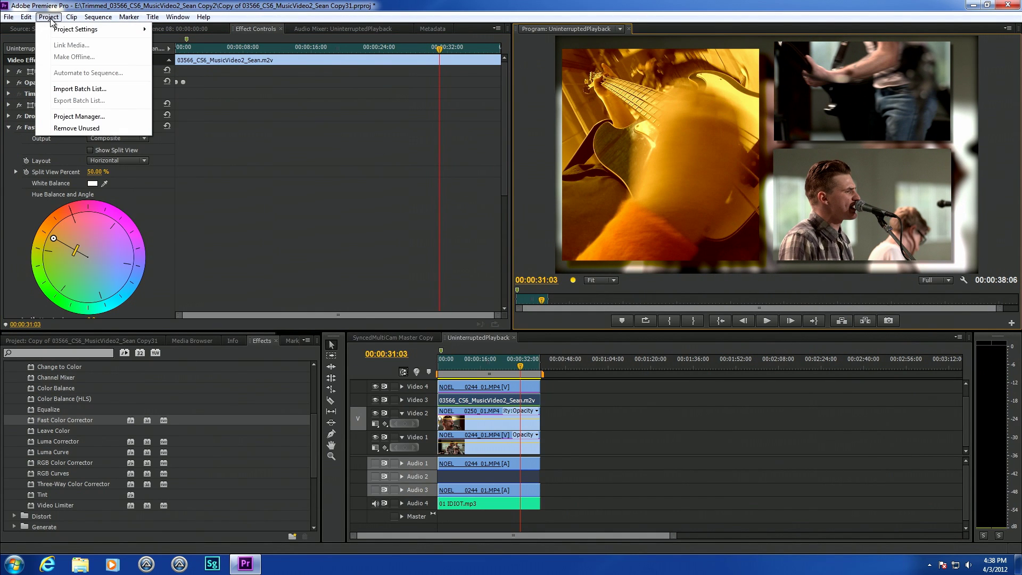
{"action": "left_click", "coordinate": [181, 29]}
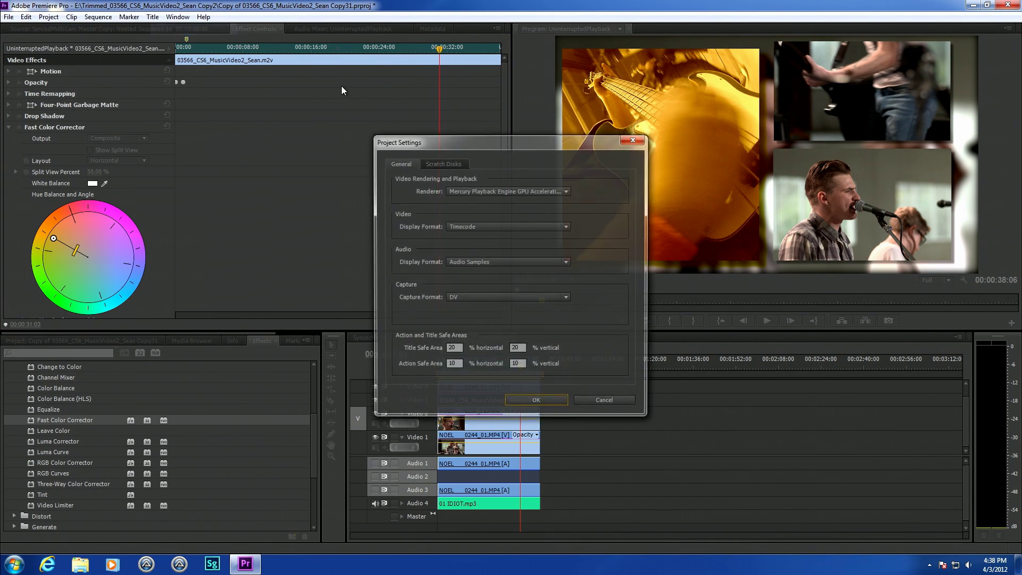
{"action": "left_click", "coordinate": [522, 191]}
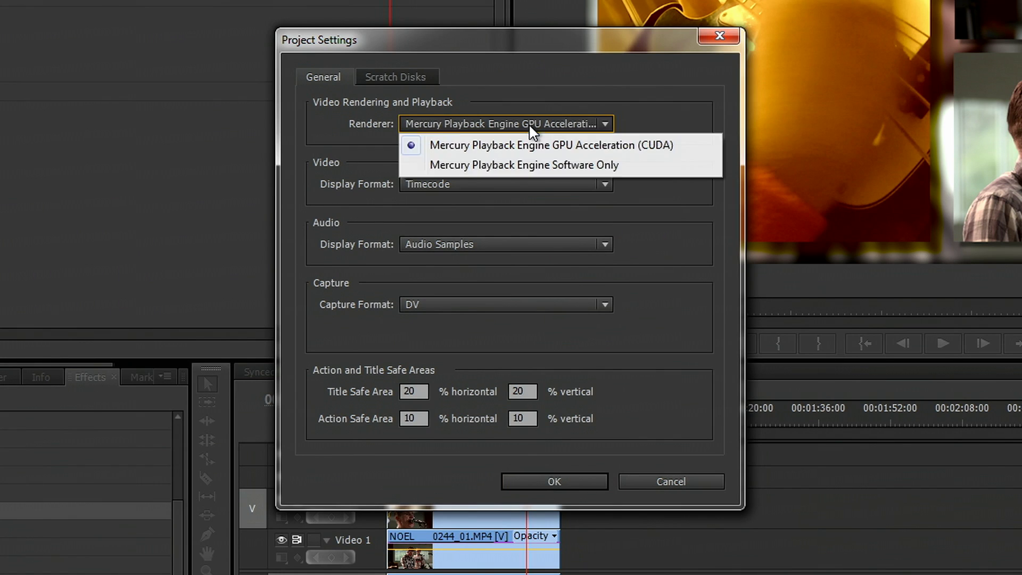
{"action": "left_click", "coordinate": [557, 165]}
{"action": "left_click", "coordinate": [554, 482]}
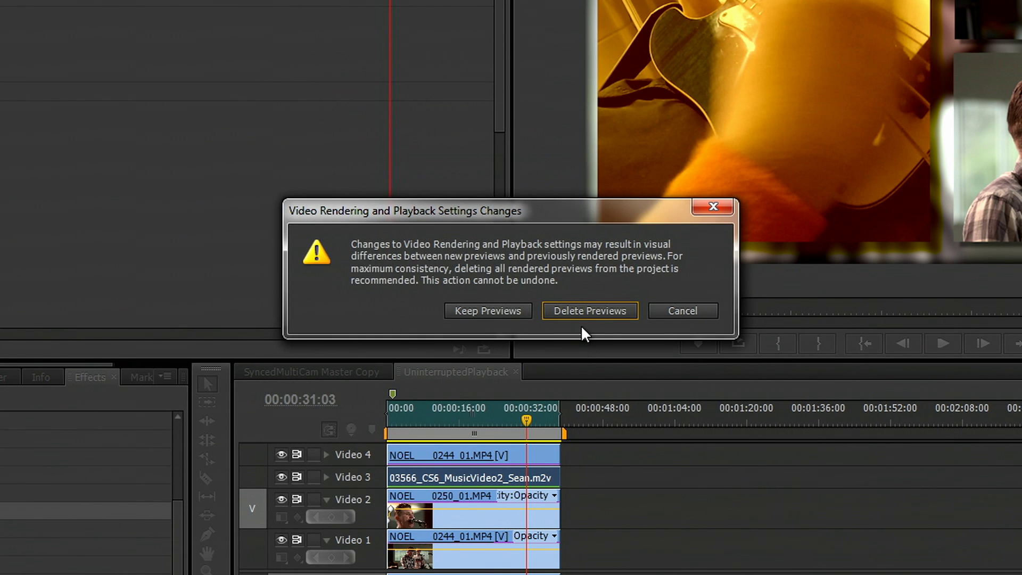
{"action": "left_click", "coordinate": [620, 314]}
Step: Turn off track output for Video 4, Video 2 and Video 1
{"action": "left_click", "coordinate": [376, 387]}
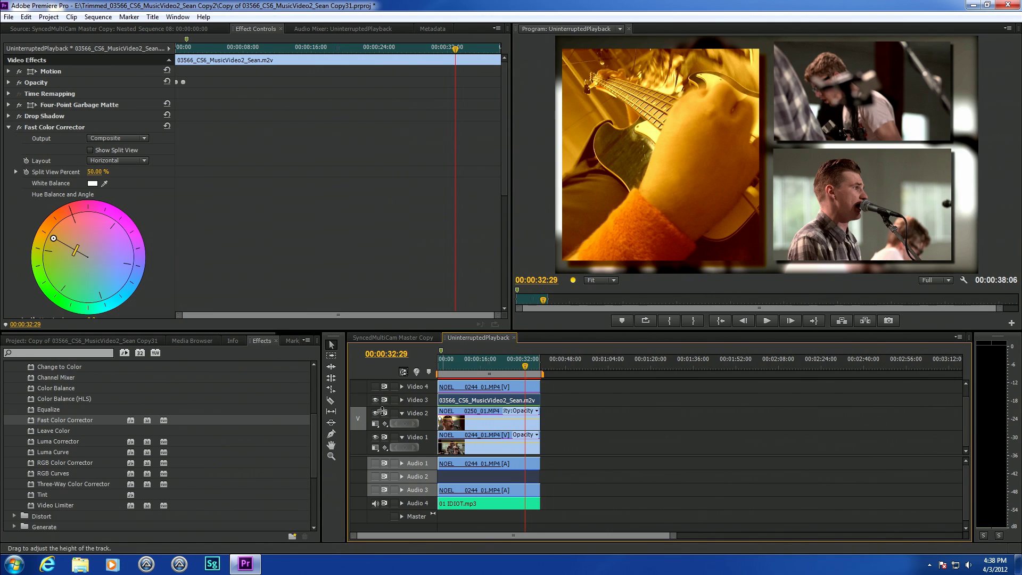
{"action": "left_click", "coordinate": [375, 413]}
{"action": "left_click", "coordinate": [375, 438]}
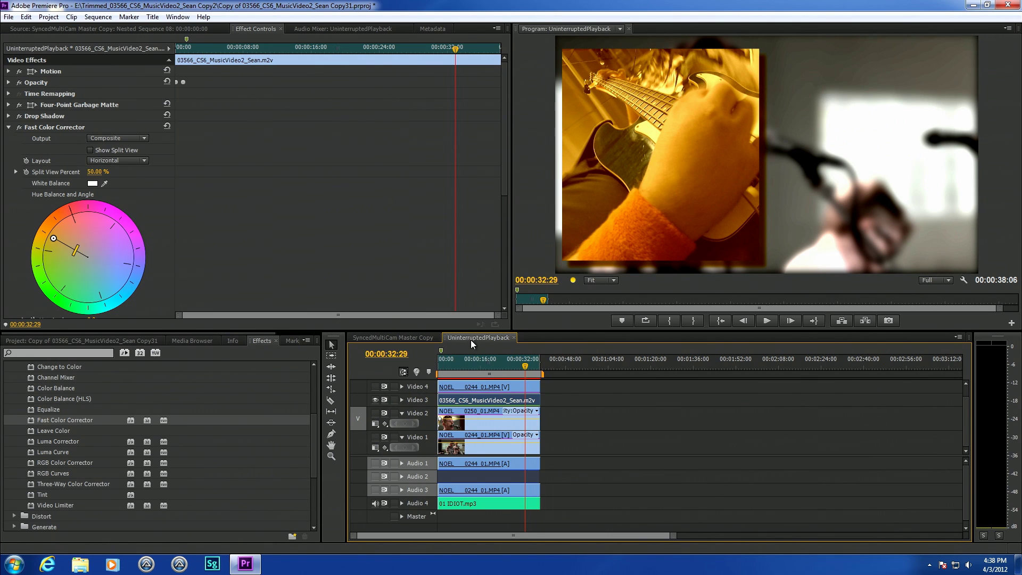
Step: Replay from 00:00:06:24 while shifting the Fast Color Corrector hue balance toward a warmer hue
{"action": "left_click_drag", "start_coordinate": [525, 364], "coordinate": [456, 368]}
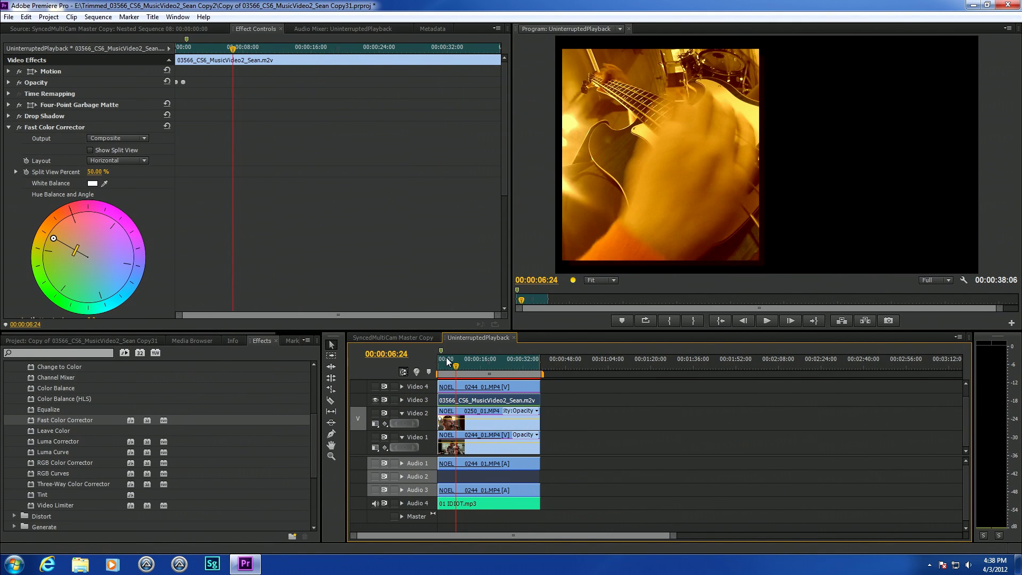
{"action": "left_click", "coordinate": [766, 321]}
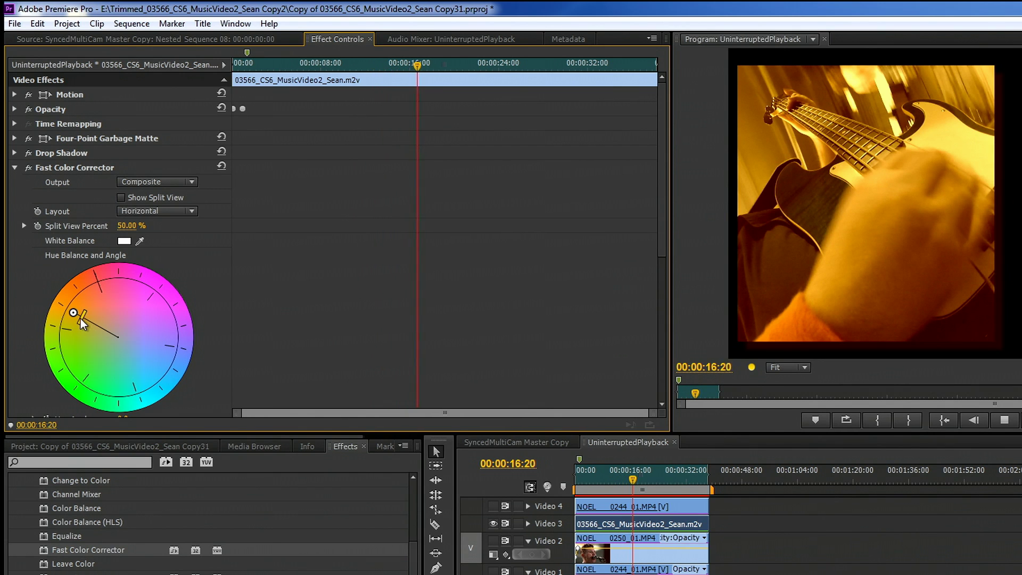
{"action": "left_click_drag", "start_coordinate": [81, 319], "coordinate": [96, 325]}
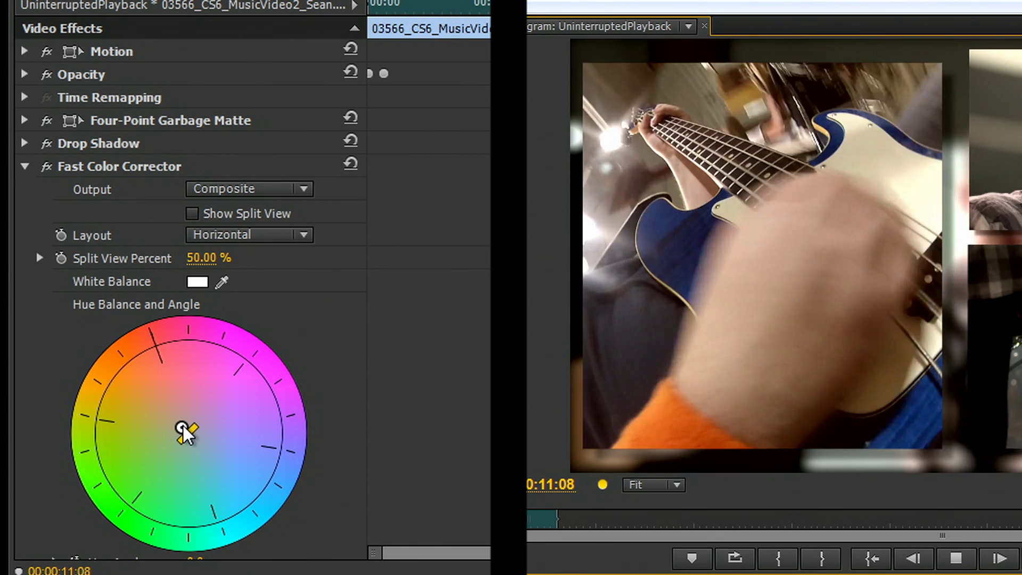
{"action": "mouse_move", "coordinate": [116, 334]}
{"action": "left_mouse_down"}
{"action": "mouse_move", "coordinate": [96, 311]}
{"action": "mouse_move", "coordinate": [106, 321]}
{"action": "left_mouse_up"}
{"action": "mouse_move", "coordinate": [167, 405]}
{"action": "left_mouse_down"}
{"action": "mouse_move", "coordinate": [163, 413]}
{"action": "mouse_move", "coordinate": [141, 385]}
{"action": "mouse_move", "coordinate": [174, 416]}
{"action": "left_mouse_up"}
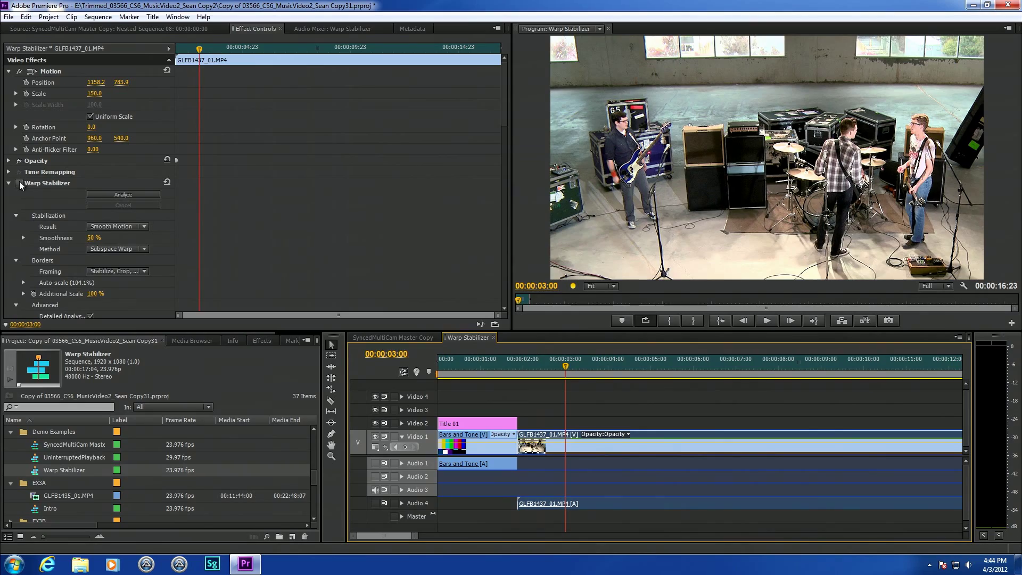
Step: Enable Warp Stabilizer on the warehouse band clip, then scrub and play the stabilized shot
{"action": "left_click", "coordinate": [19, 184]}
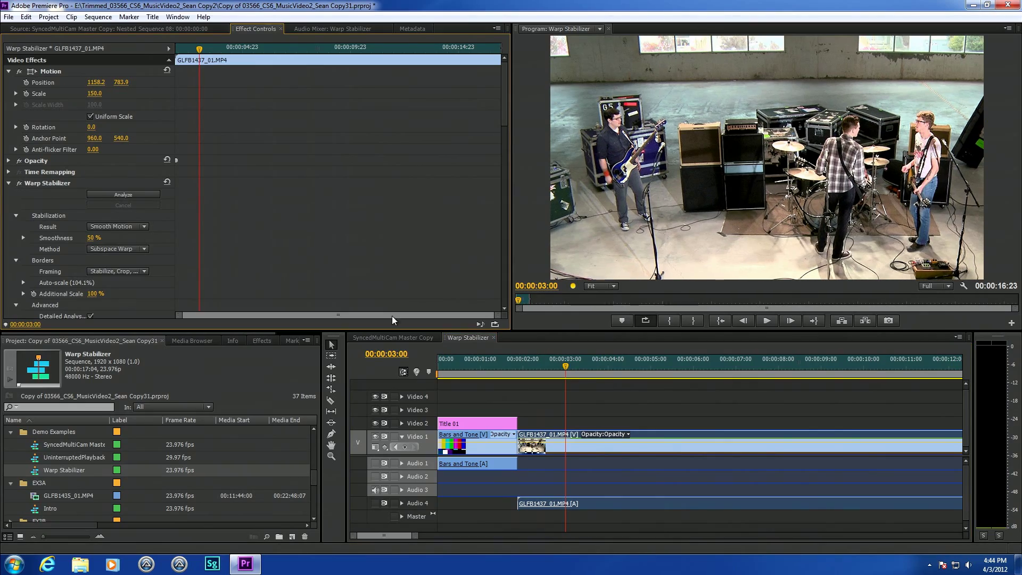
{"action": "left_click_drag", "start_coordinate": [568, 369], "coordinate": [666, 369]}
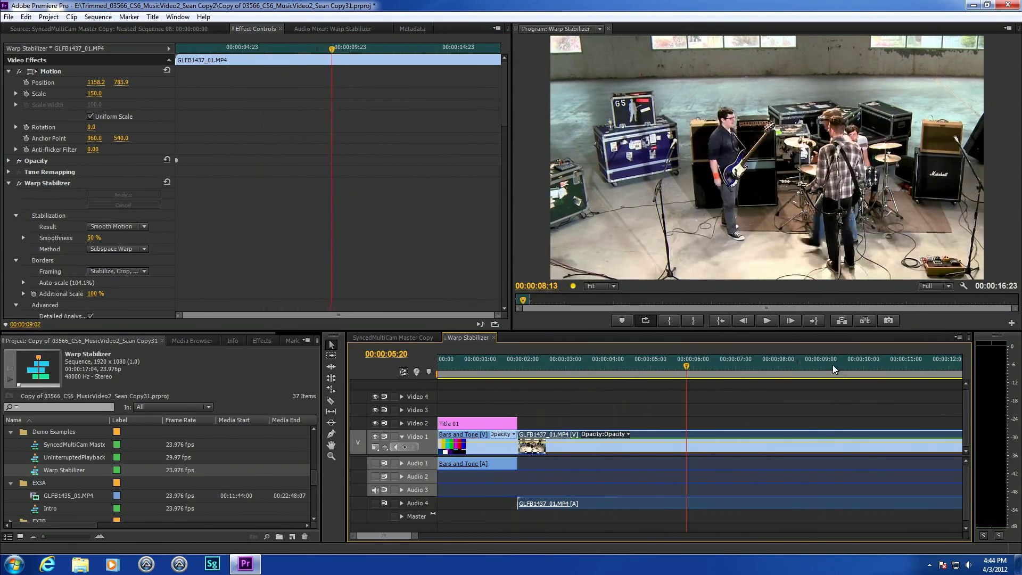
{"action": "left_click_drag", "start_coordinate": [834, 369], "coordinate": [729, 369]}
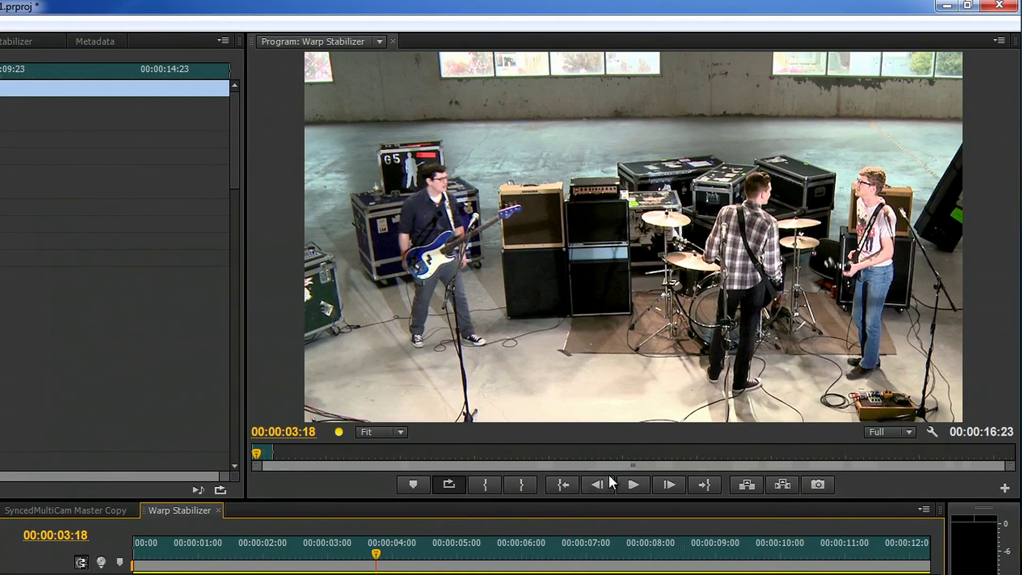
{"action": "left_click", "coordinate": [634, 484]}
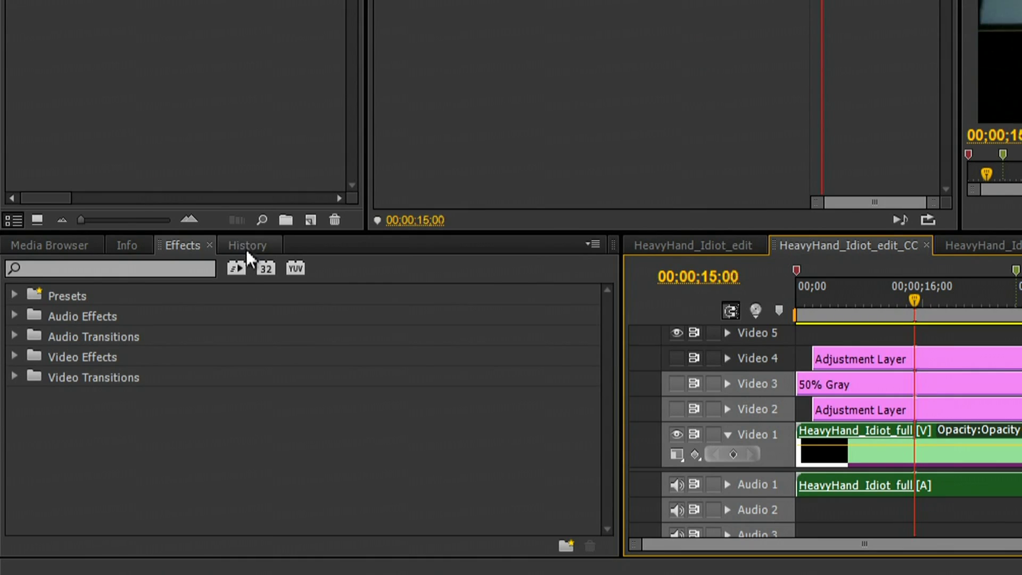
Step: Filter the Effects panel to show only accelerated effects and scroll the list
{"action": "left_click", "coordinate": [124, 413]}
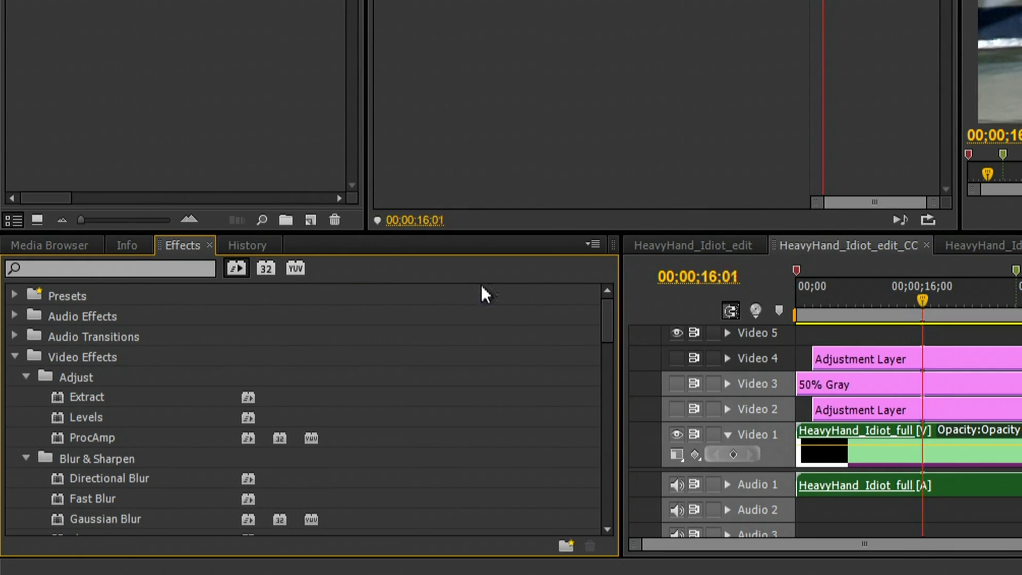
{"action": "scroll", "coordinate": [596, 320], "scroll_direction": "down", "scroll_amount": 5}
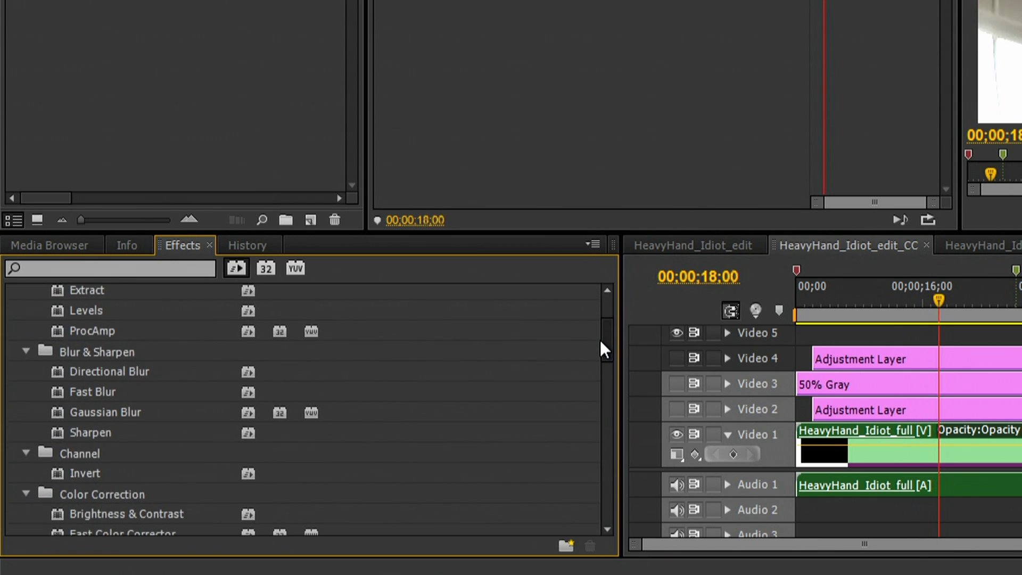
{"action": "left_click_drag", "start_coordinate": [596, 347], "coordinate": [613, 501]}
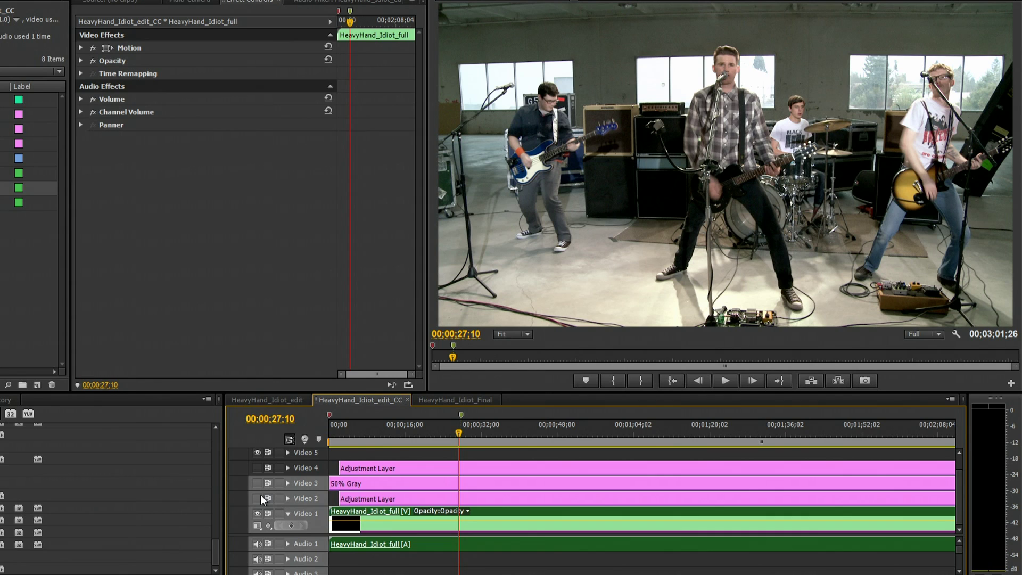
Step: Enable the Video 2 and Video 4 adjustment layers, inspect the 50% Gray clip, and play
{"action": "left_click", "coordinate": [384, 499]}
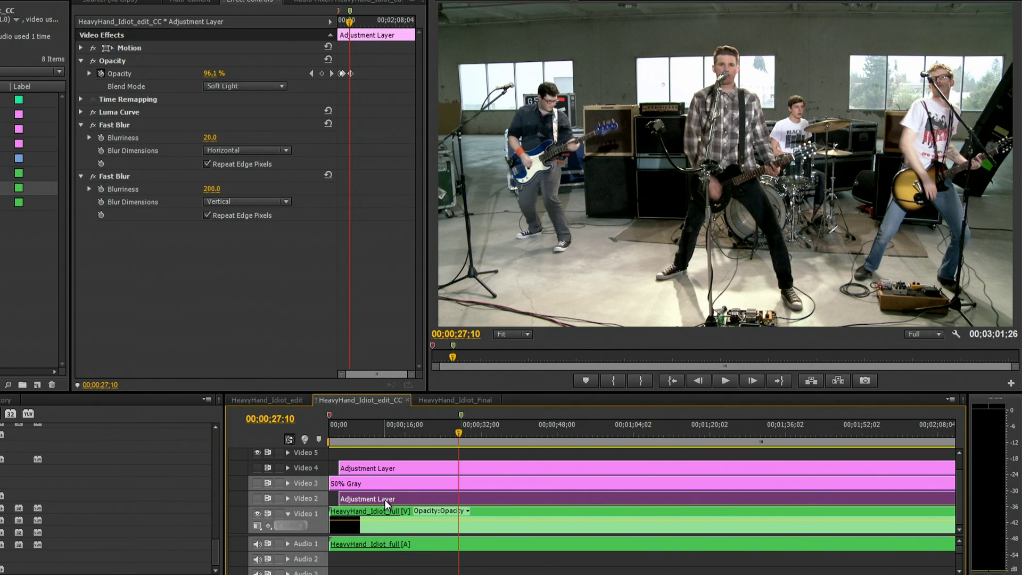
{"action": "left_click", "coordinate": [258, 498]}
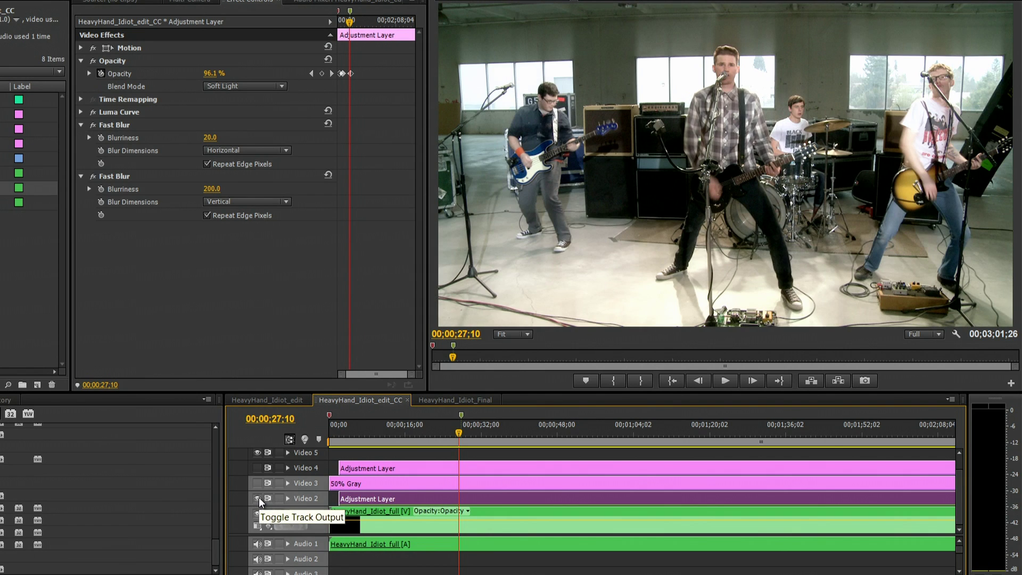
{"action": "left_click", "coordinate": [414, 469]}
{"action": "left_click", "coordinate": [257, 468]}
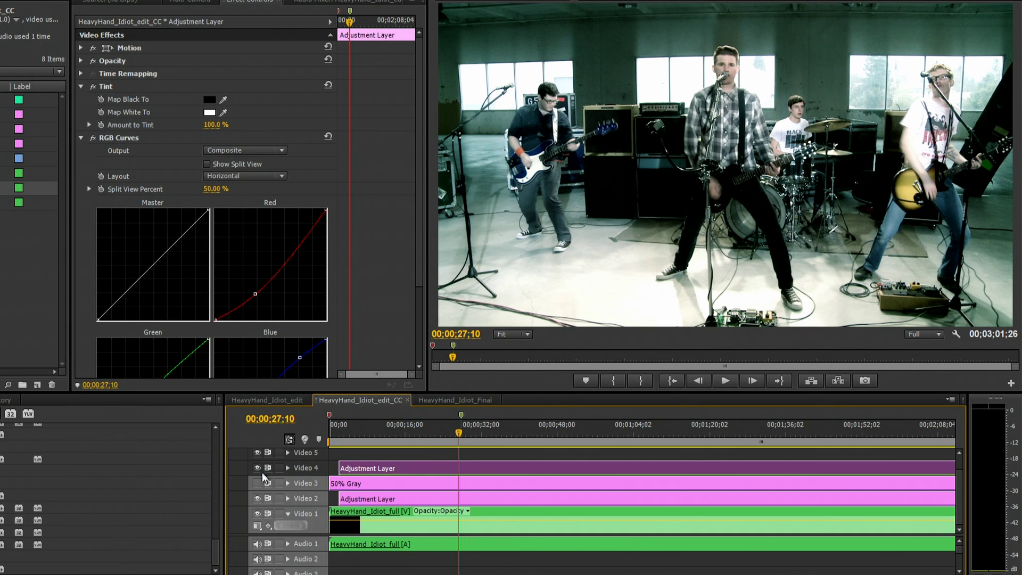
{"action": "left_click", "coordinate": [438, 484]}
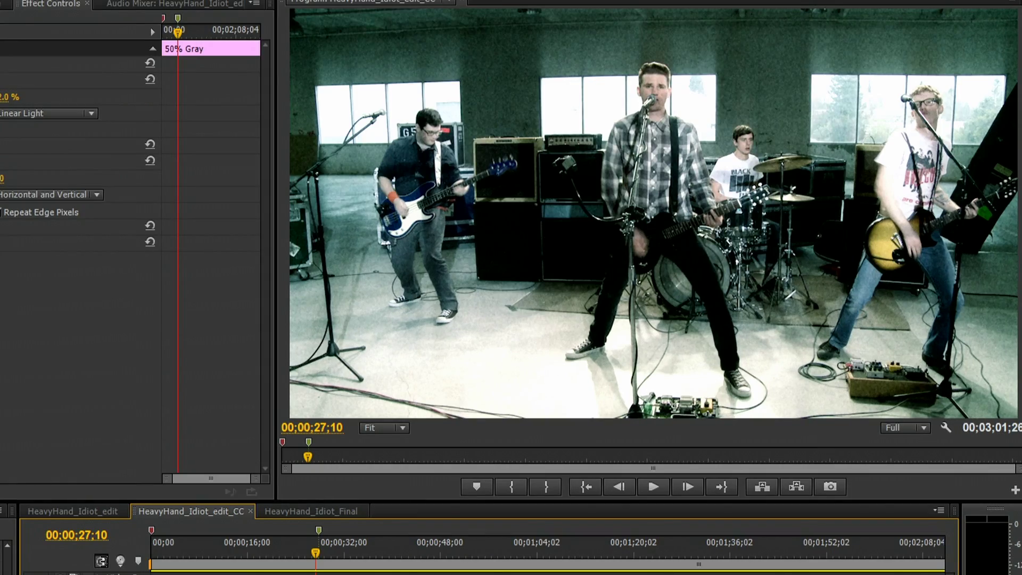
{"action": "key", "text": "space"}
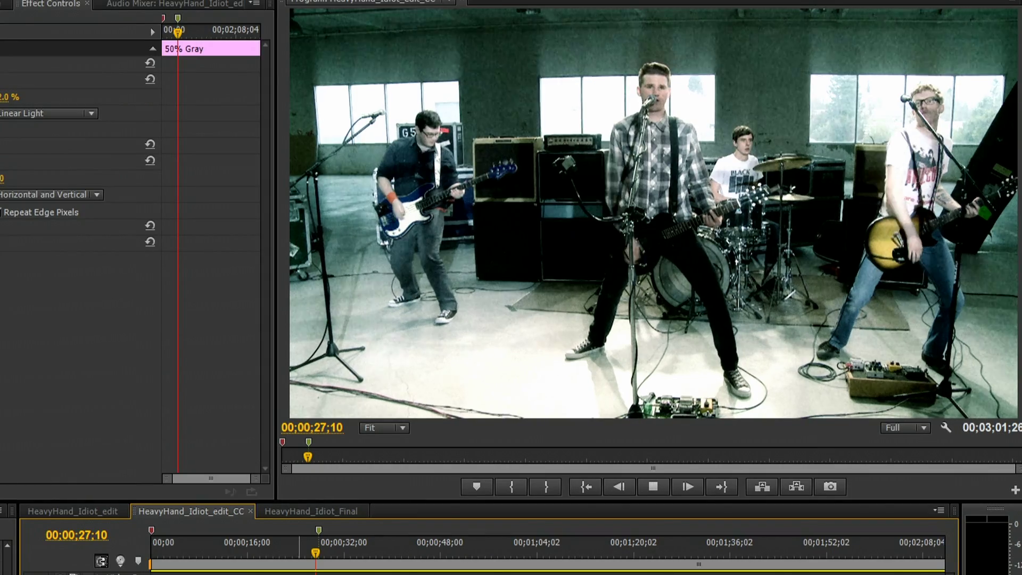